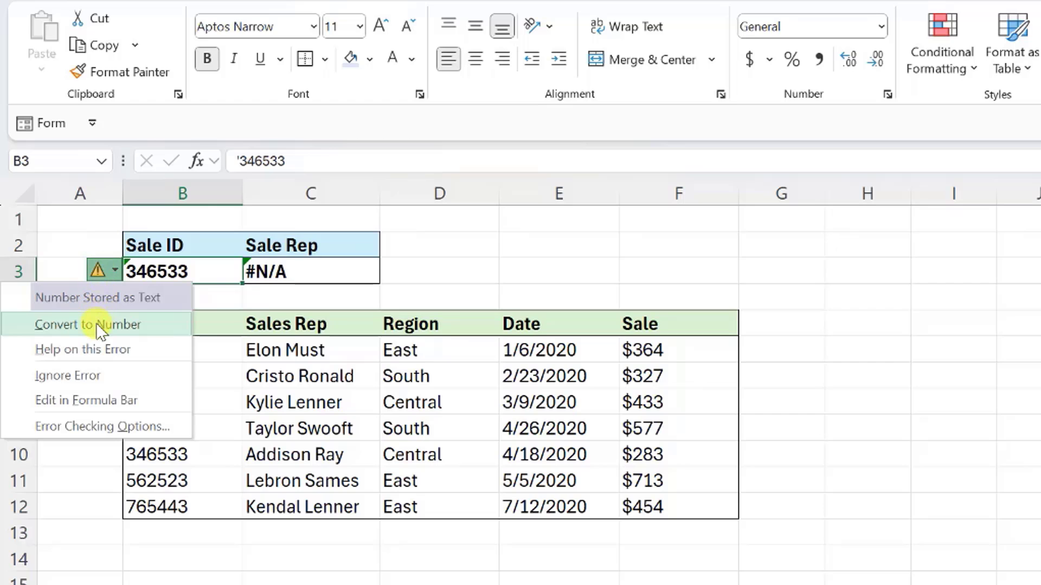
Convert the Sale ID to a number, fill the Cost Per Unit formula down, and clear the spill-blocking cells
click(96, 323)
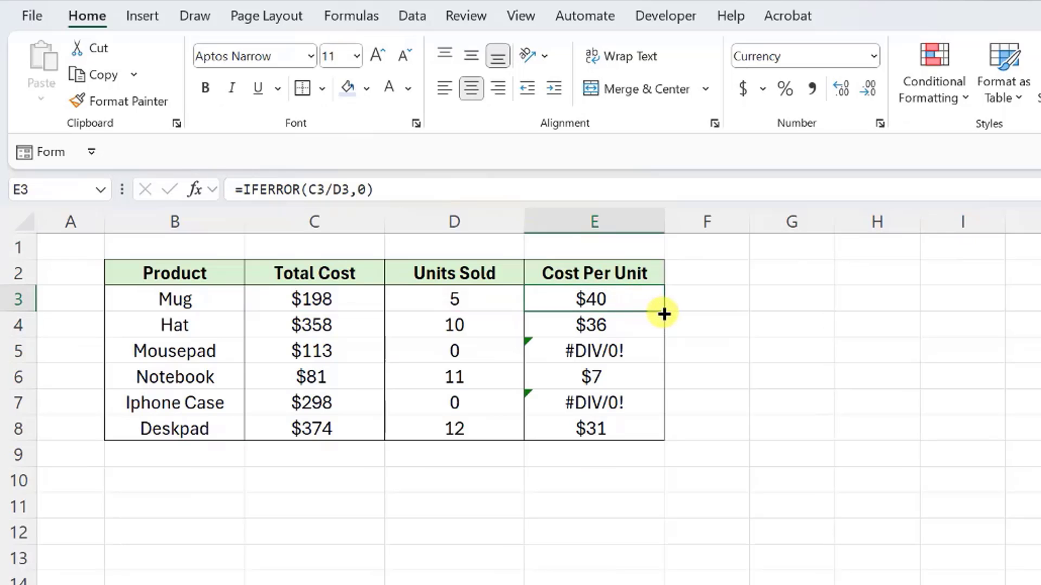
double_click(663, 312)
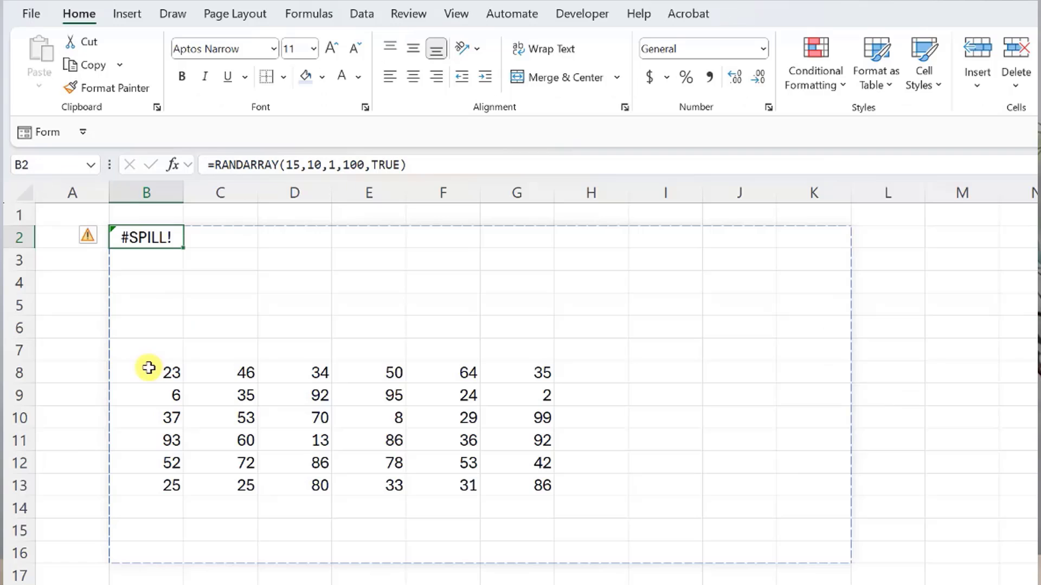
drag(147, 369, 495, 482)
key(Delete)
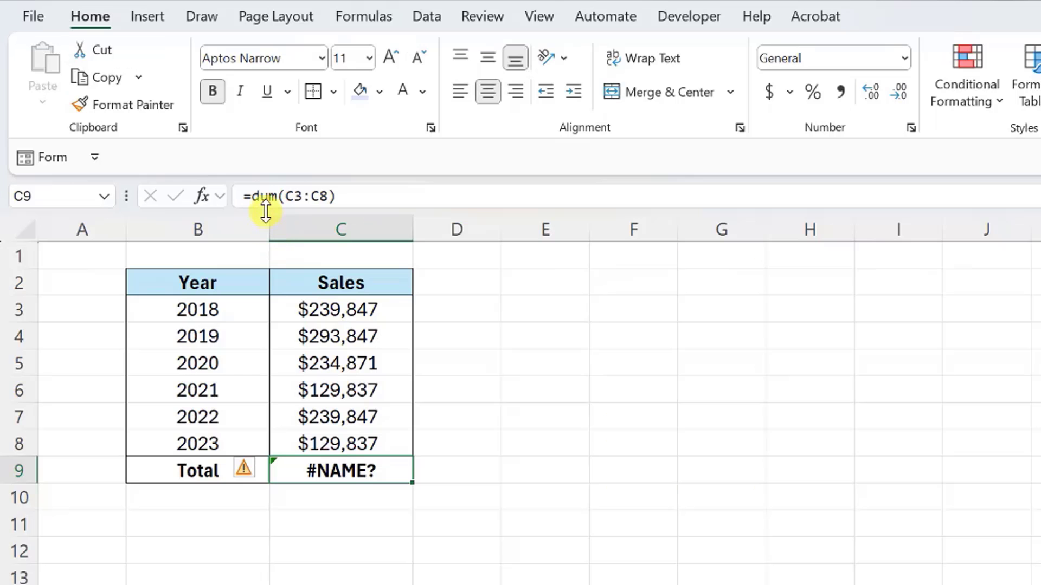
Correct the Total formula in C9 from dum to SUM over C3:C8
click(261, 196)
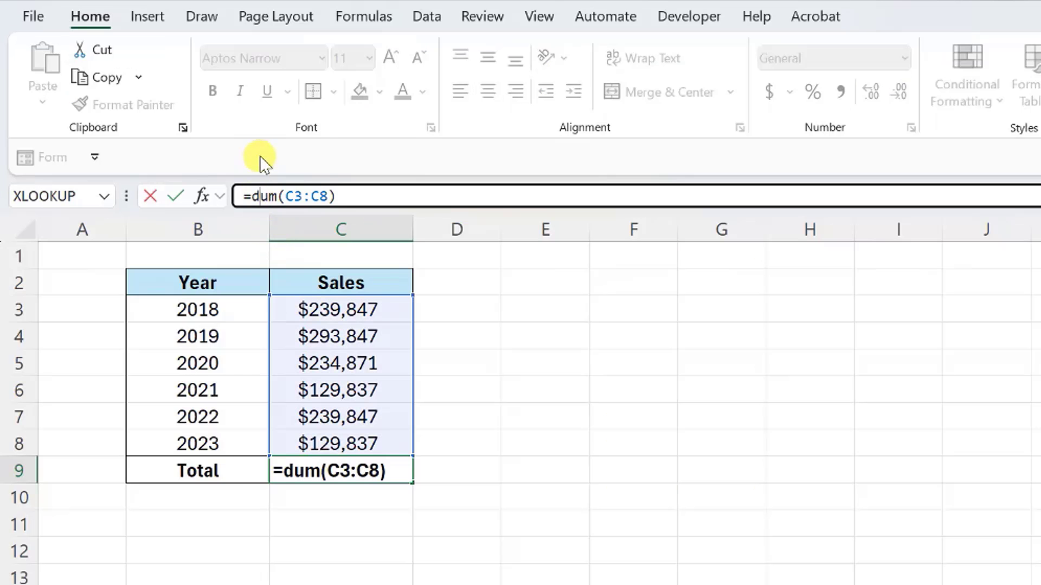
key(BackSpace)
text(s)
key(Return)
Comment 'Hi! My TEXTSPLIT function is returning the N/A error. Help' on the video
key(Up)
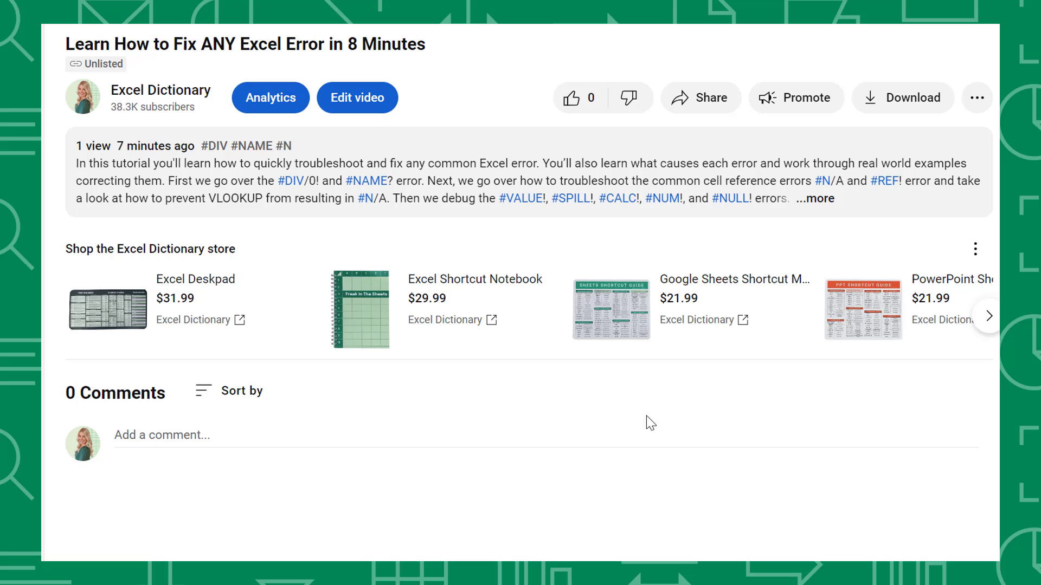
click(639, 433)
text(Hi! M)
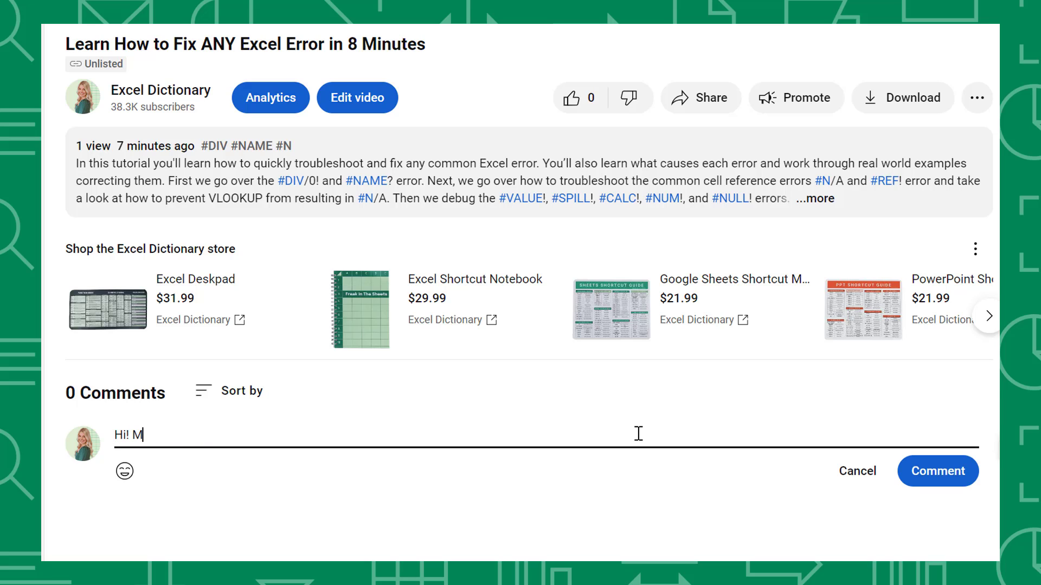
text(y TEXTSPLIT function is returning the)
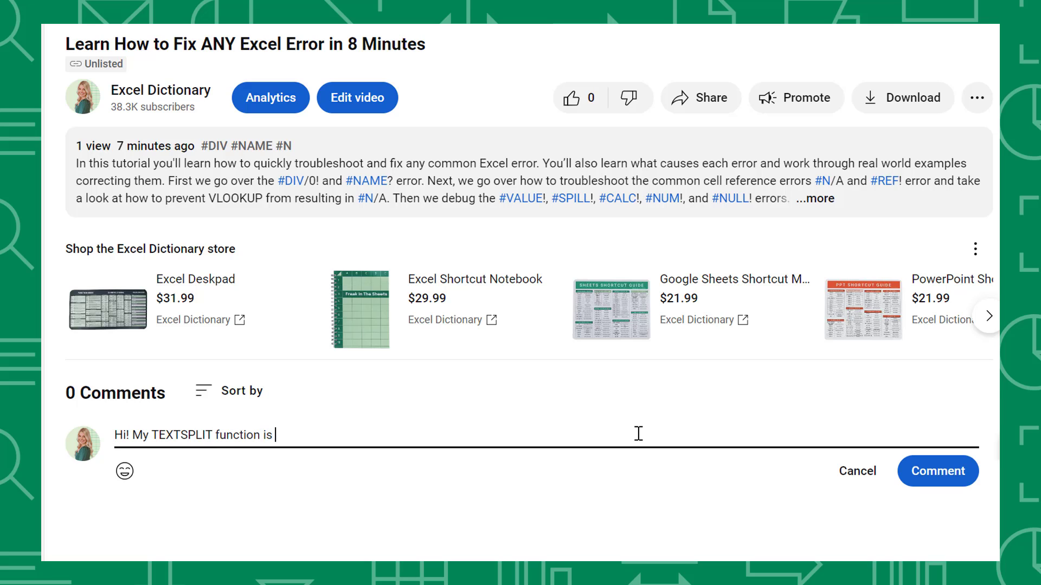
text( N/A error. )
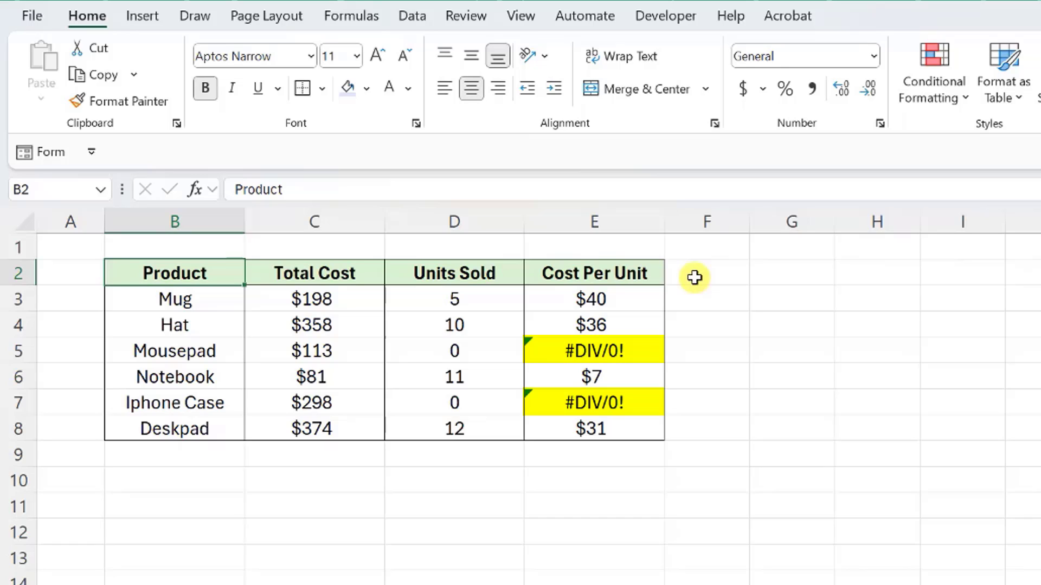
Change E3 to =IFERROR(C3/D3,0) and fill it down to E8
click(650, 295)
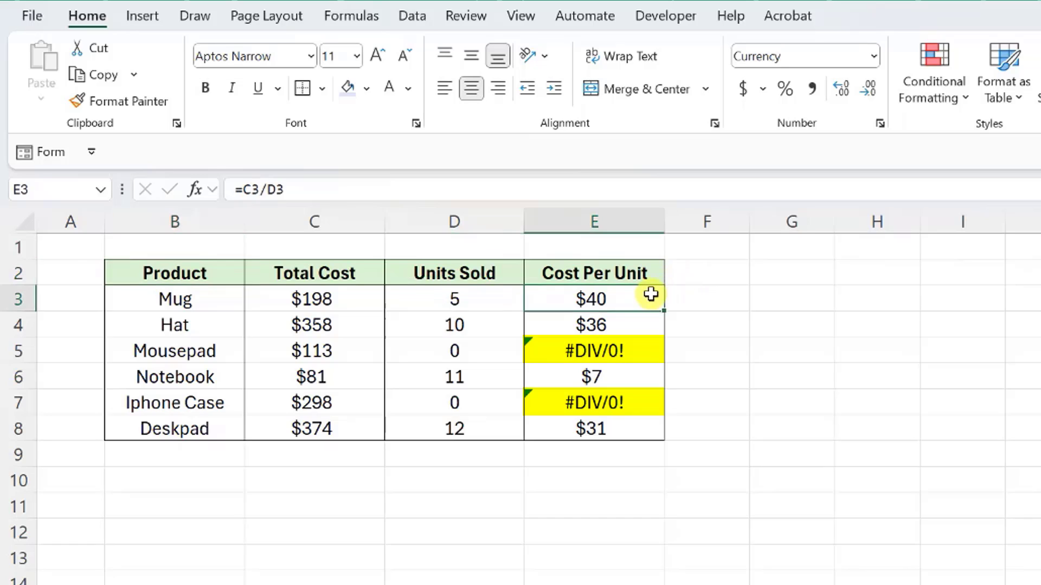
click(244, 191)
text(ifer)
key(Tab)
click(353, 189)
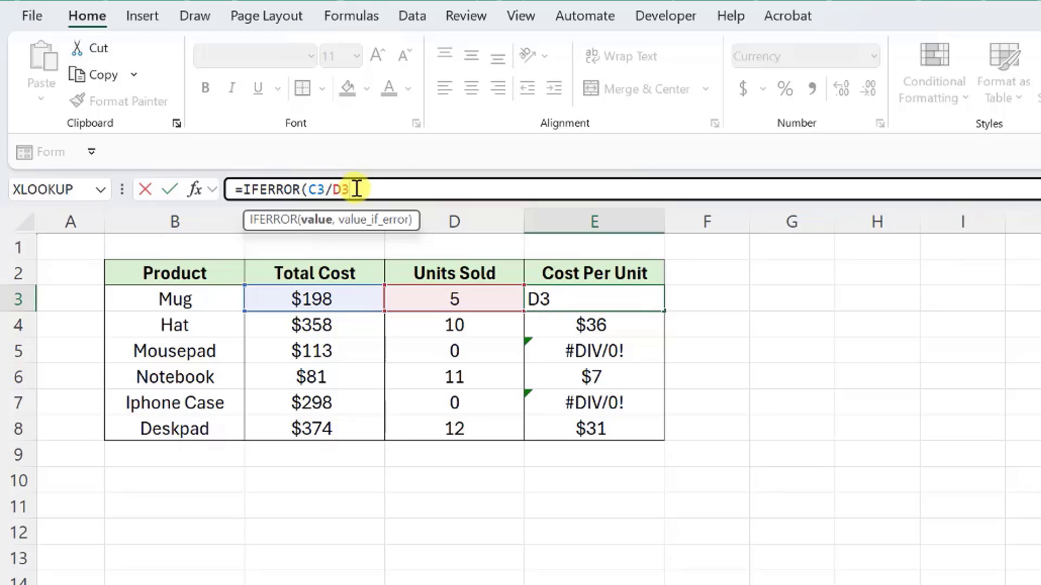
text(,0))
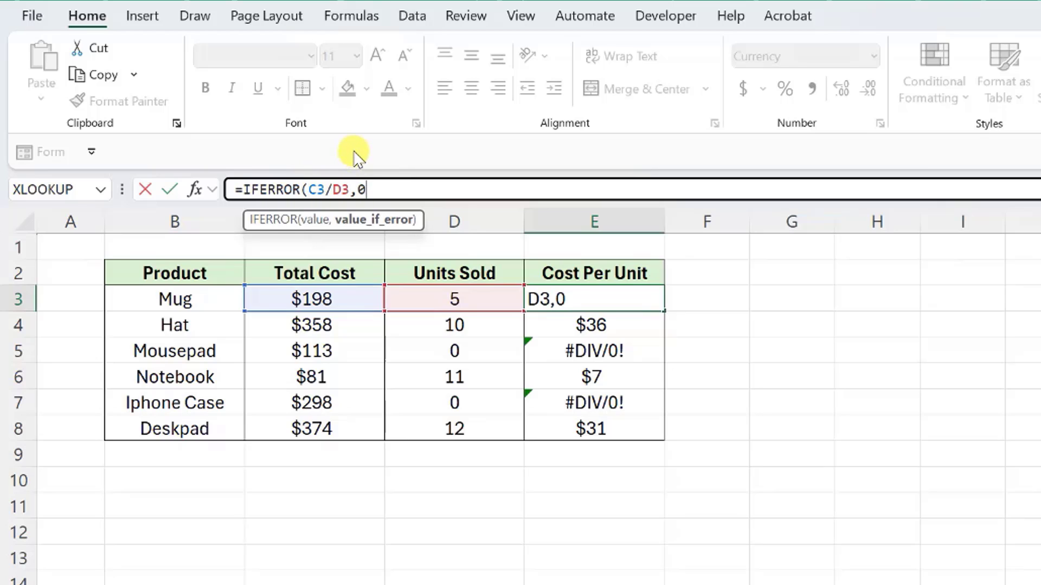
key(Return)
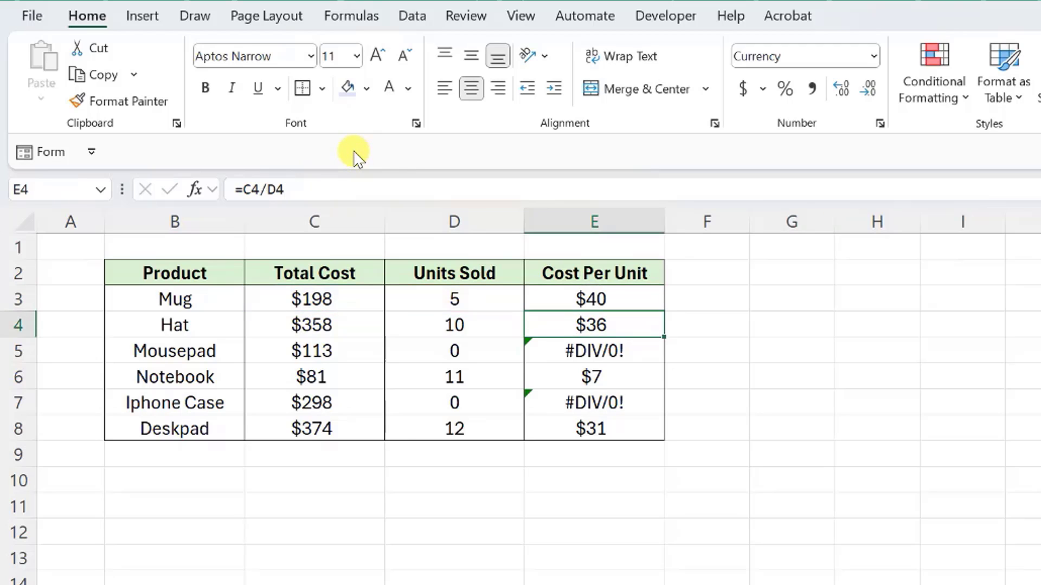
click(630, 300)
double_click(663, 312)
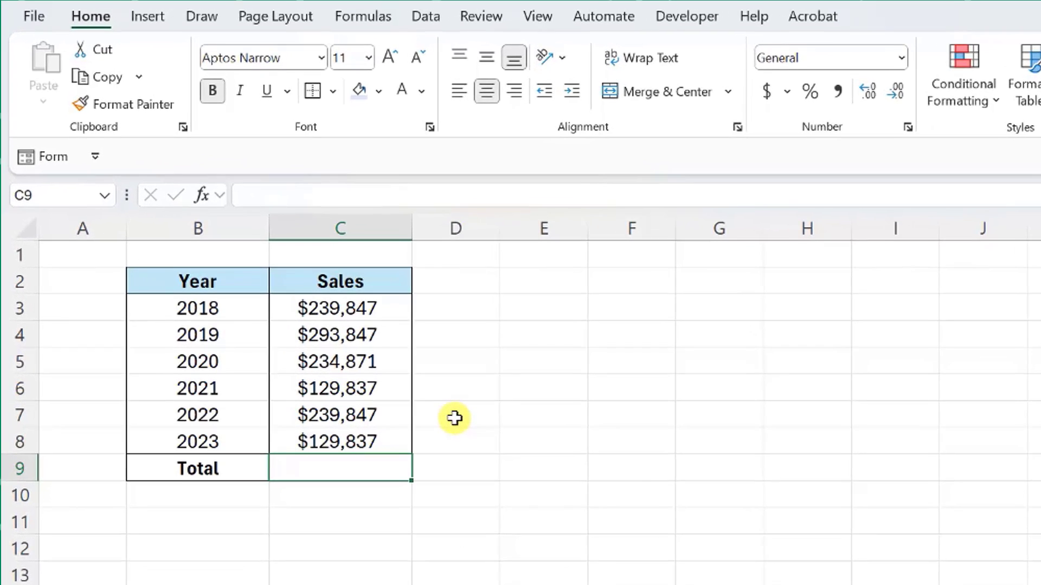
Enter =dum(C3:C8) in the Total cell to produce the #NAME? error
text(=dum)
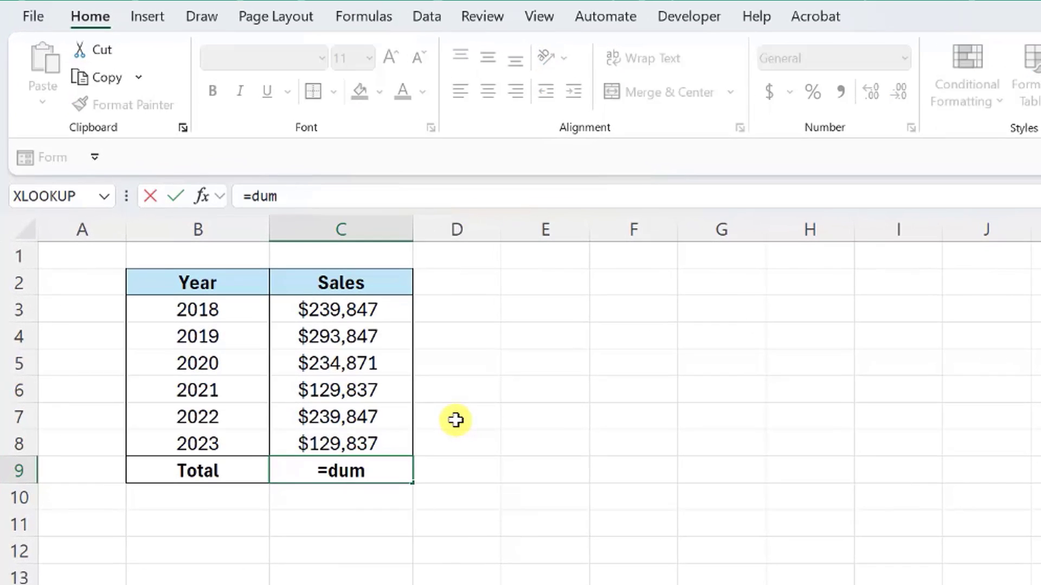
text(()
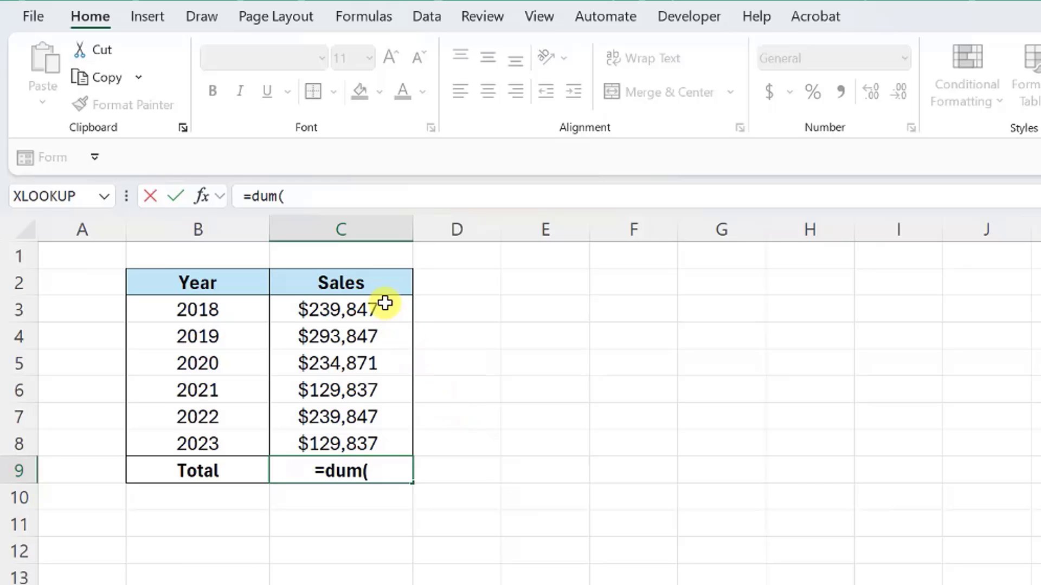
drag(385, 304, 393, 434)
text())
key(Return)
Fix the Total formula to =SUM(C3:C8) so it shows $1,268,086
key(Up)
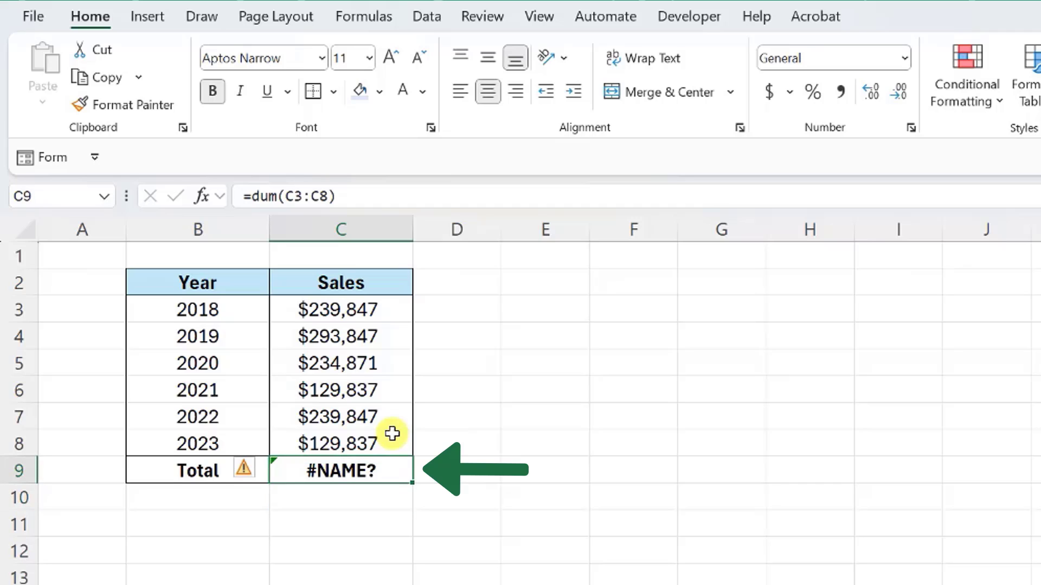
click(262, 196)
key(BackSpace)
text(s)
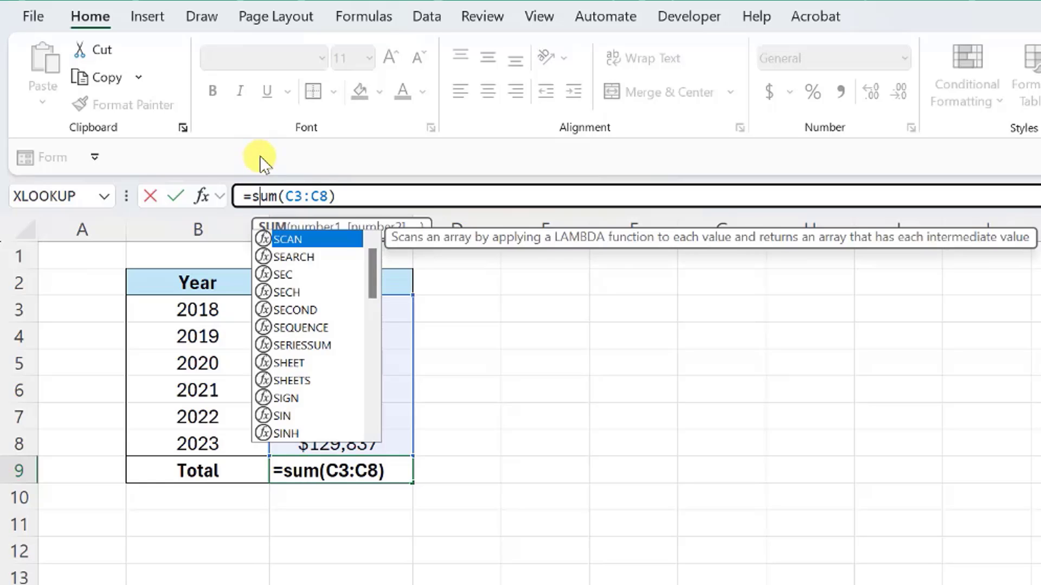
key(Return)
key(Up)
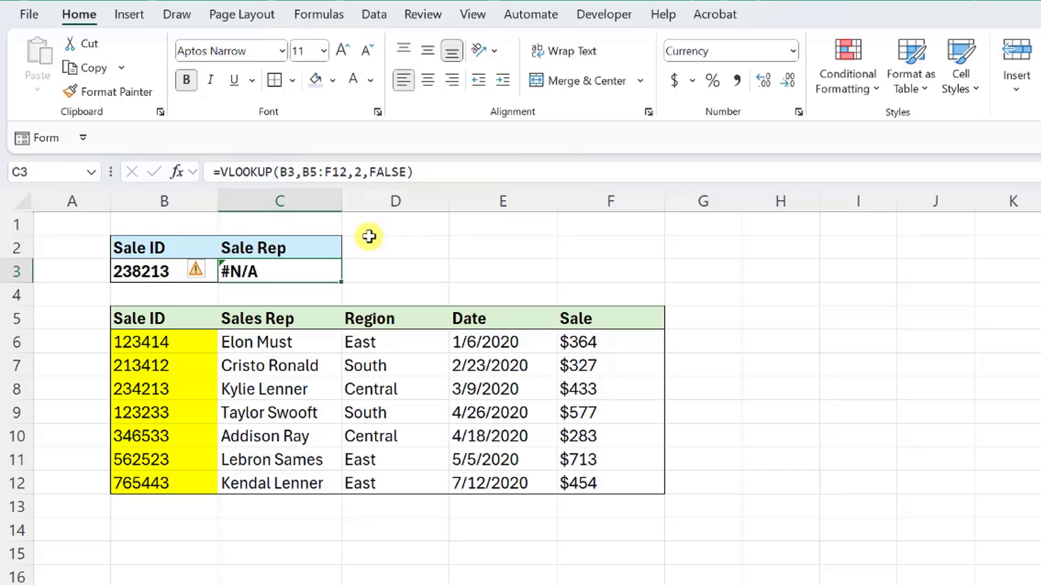
Wrap the Sale Rep VLOOKUP in IFERROR with "None" as the fallback
click(217, 172)
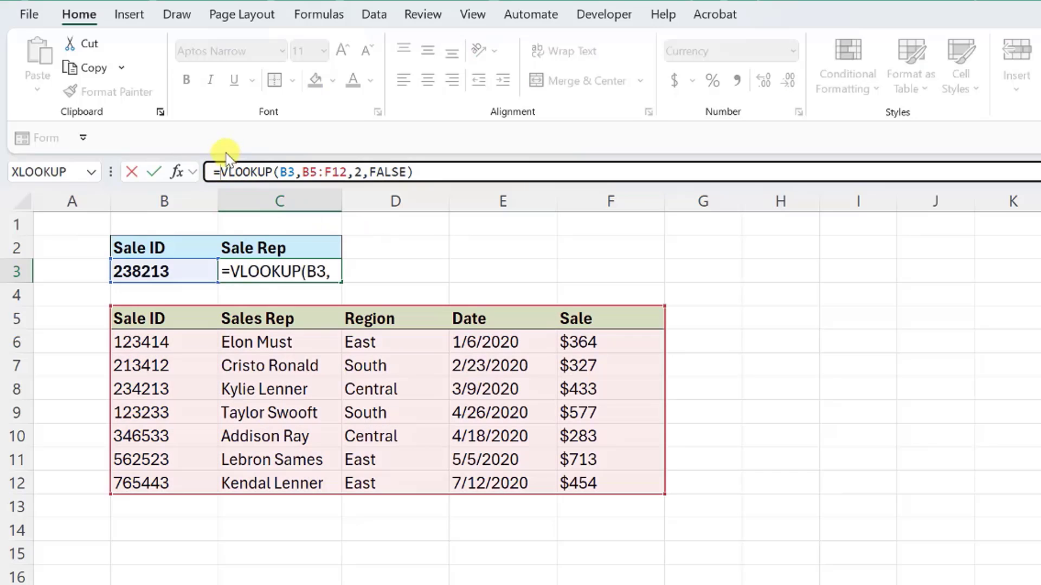
text(ifer)
key(Tab)
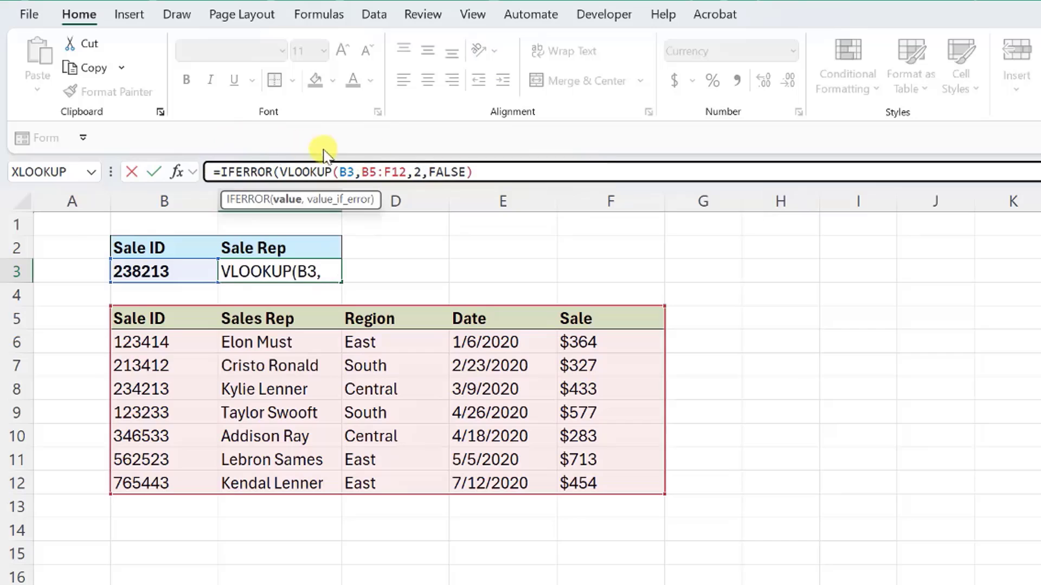
click(474, 172)
text(,)
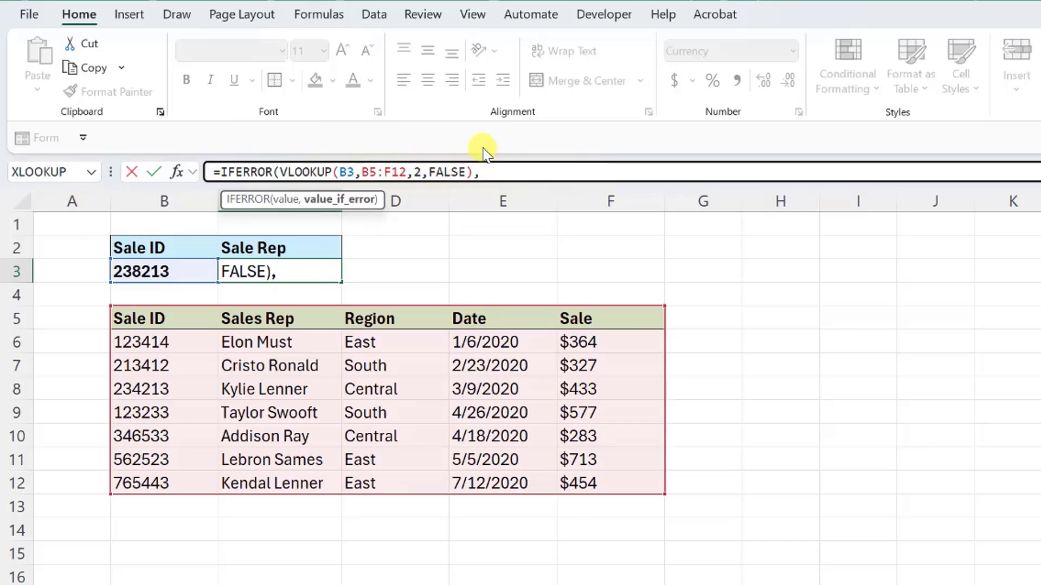
text("None"))
key(Return)
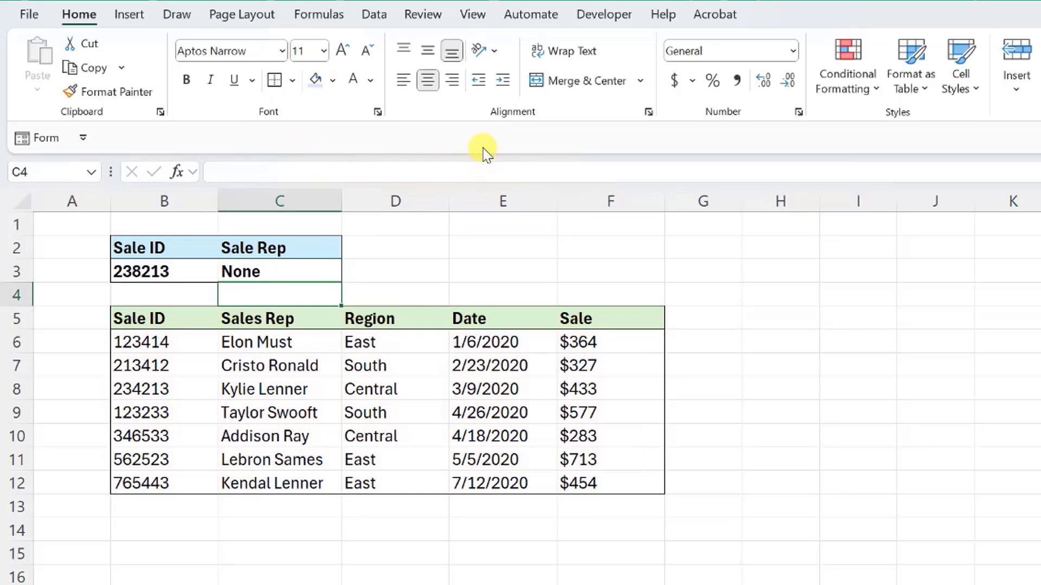
key(Up)
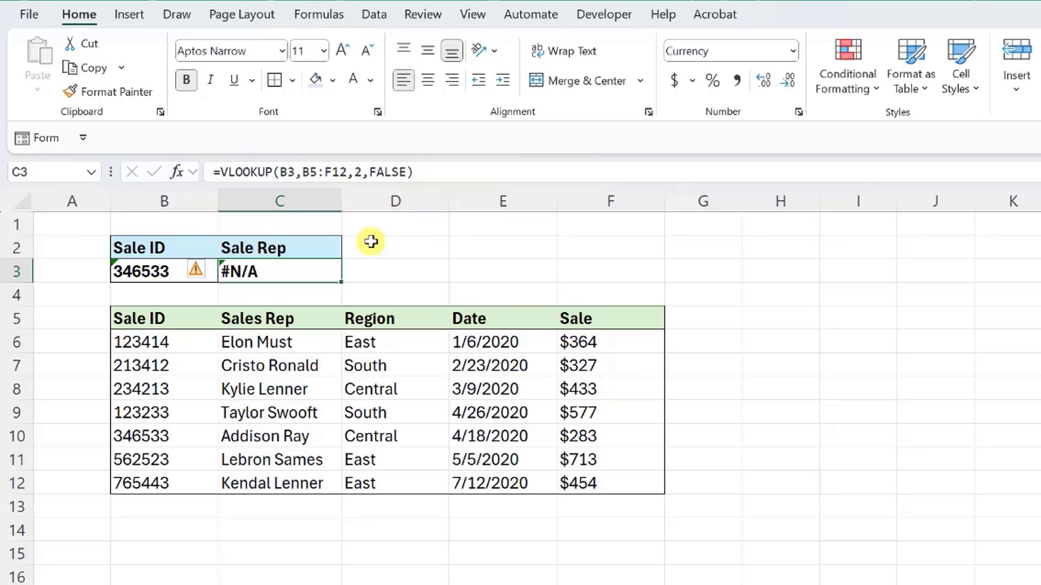
Convert the text Sale ID in B3 to a number so the lookup returns Addison Ray
click(176, 271)
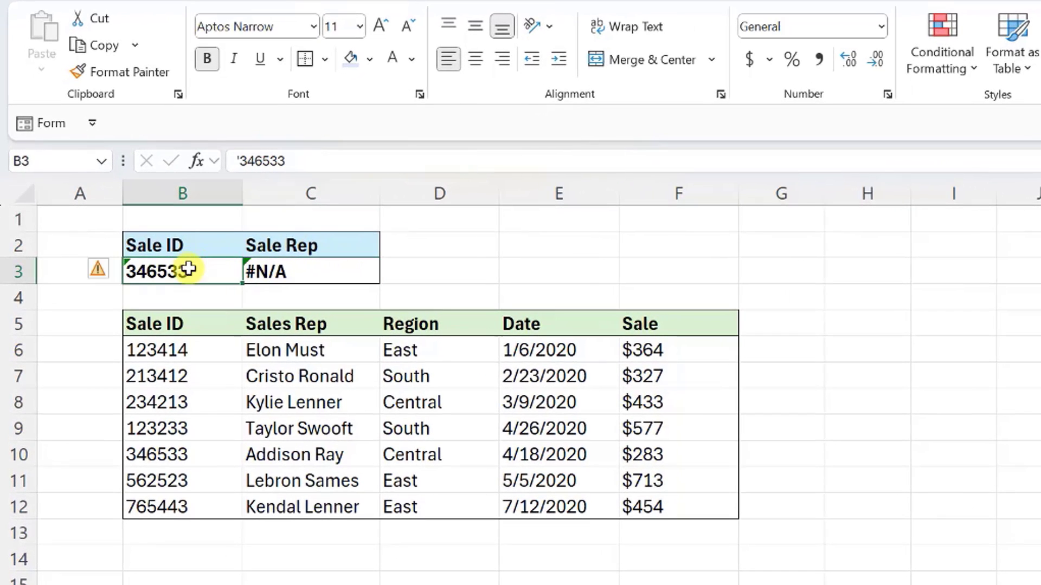
mouse_move(104, 276)
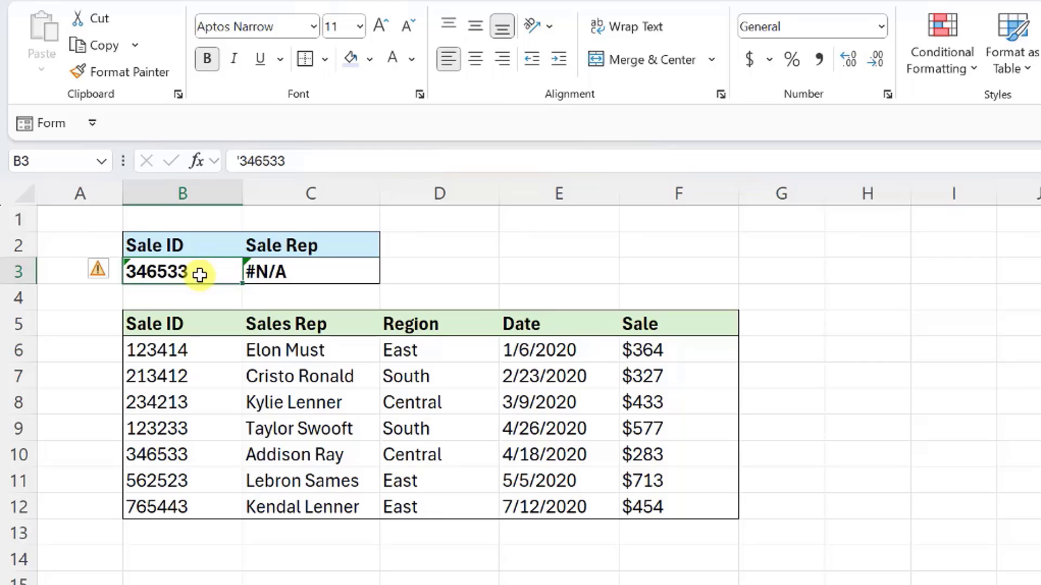
click(99, 269)
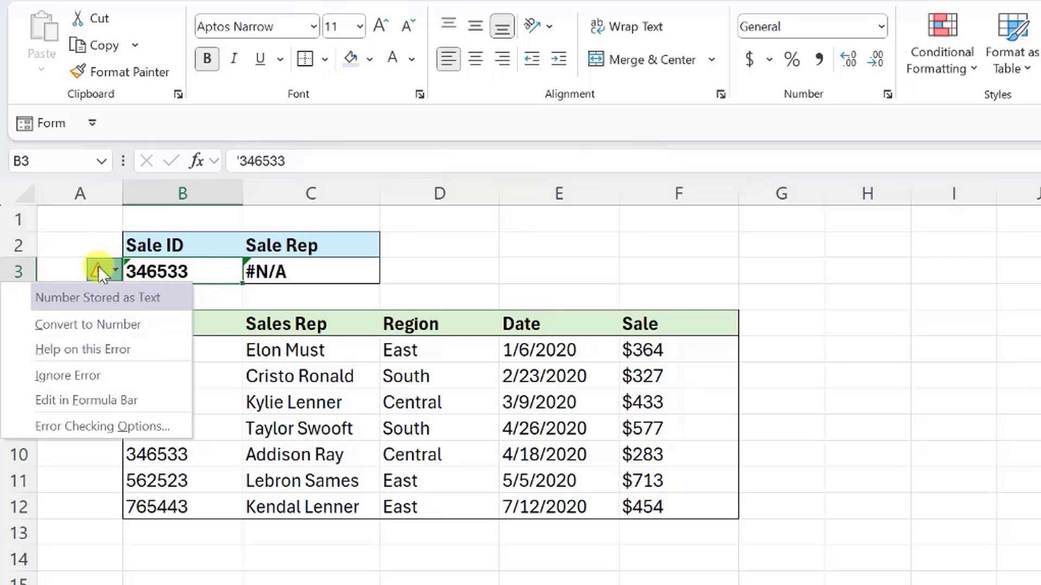
click(98, 326)
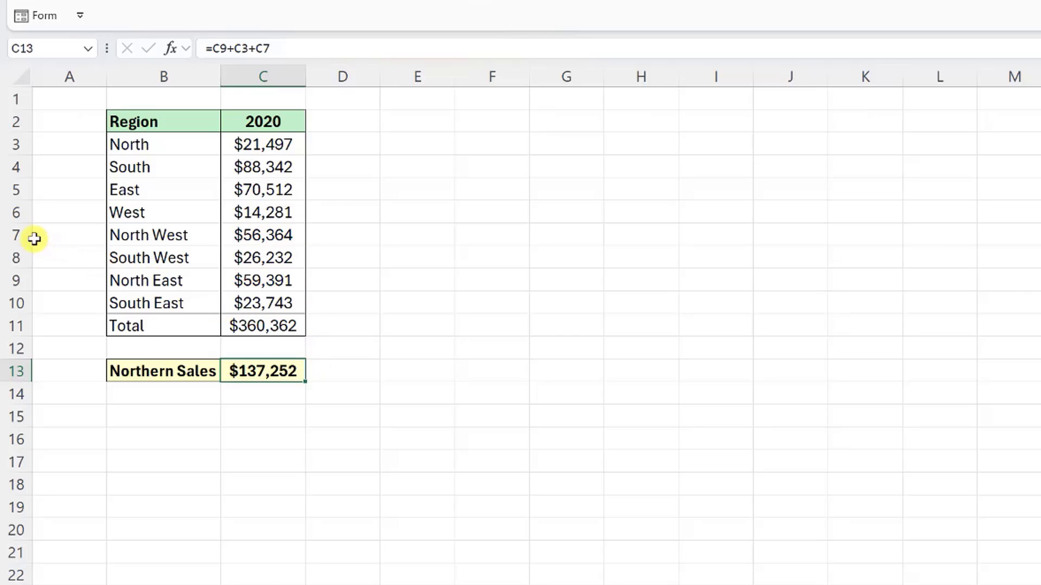
Delete the North West row to show #REF! in Northern Sales, then undo to restore $137,252
click(16, 235)
right_click(16, 235)
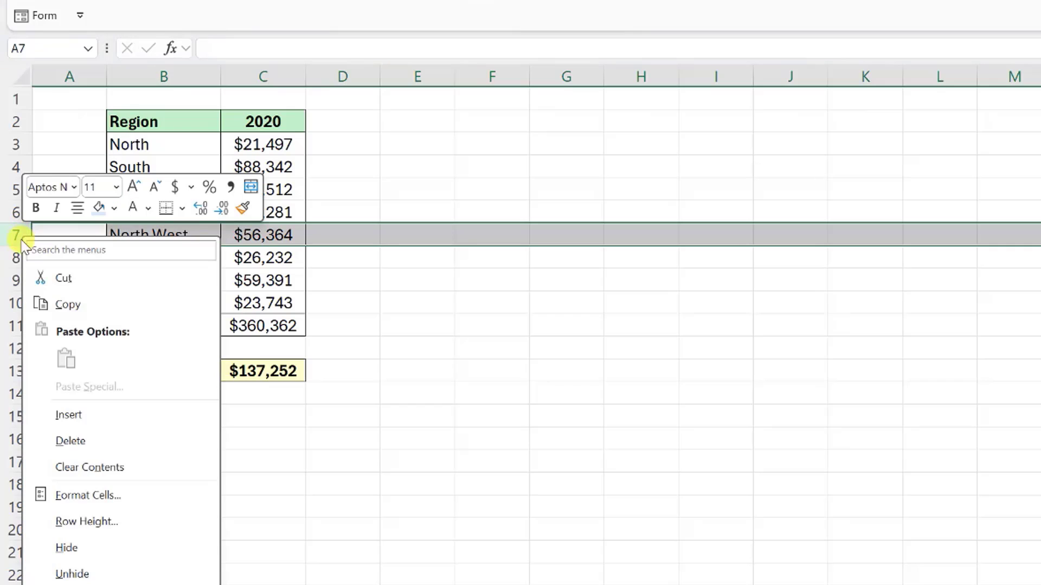
click(64, 436)
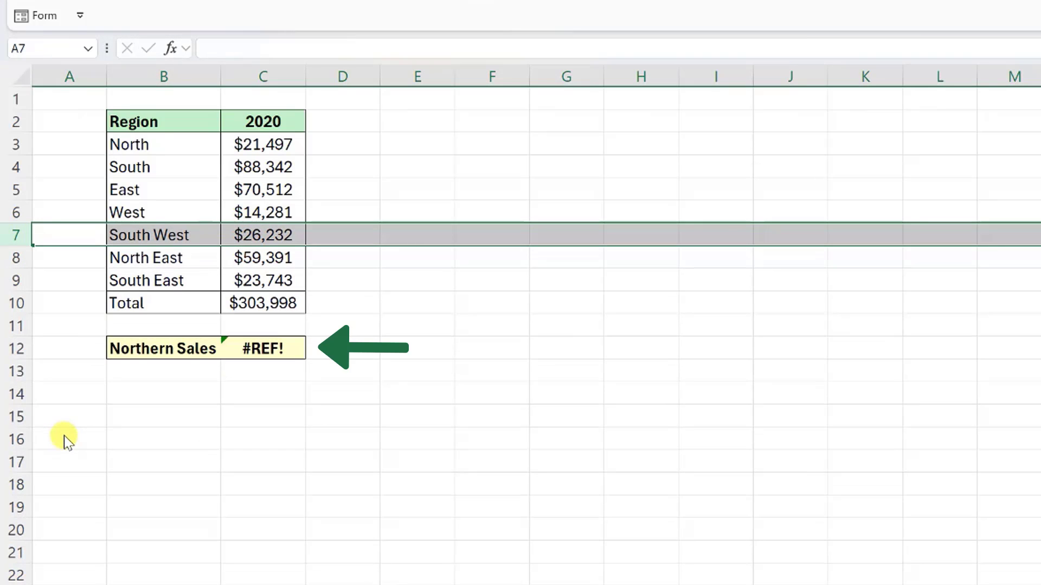
click(291, 351)
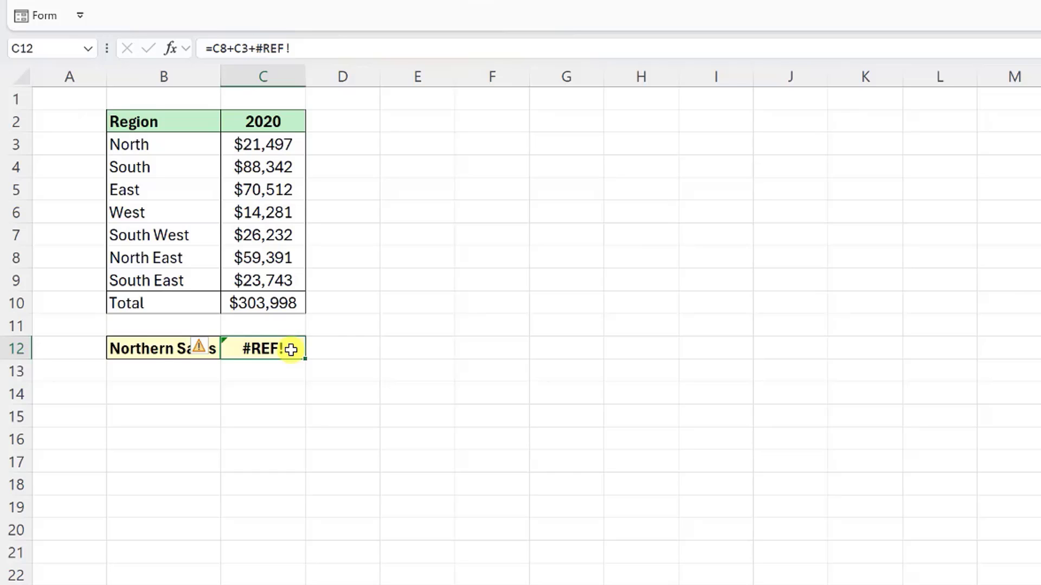
key(ctrl+z)
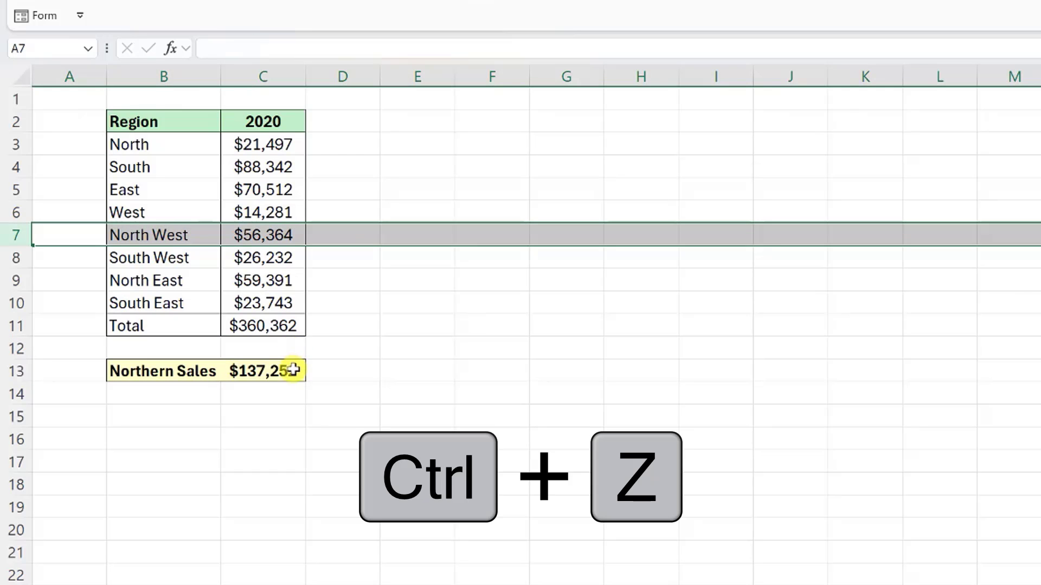
click(293, 372)
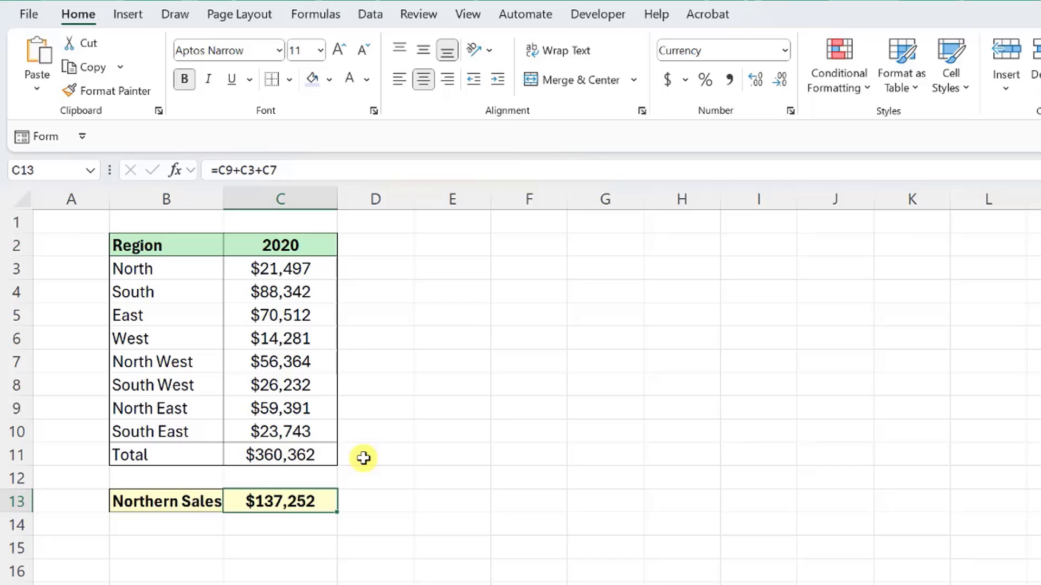
Paste the text emma into C7, making Northern Sales in C13 return #VALUE!
click(319, 361)
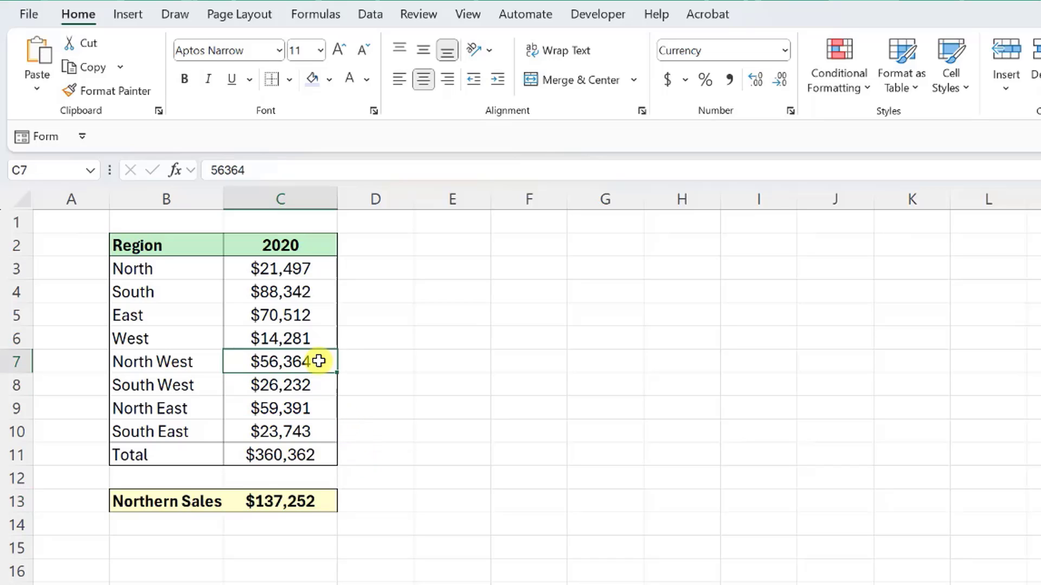
text(emma)
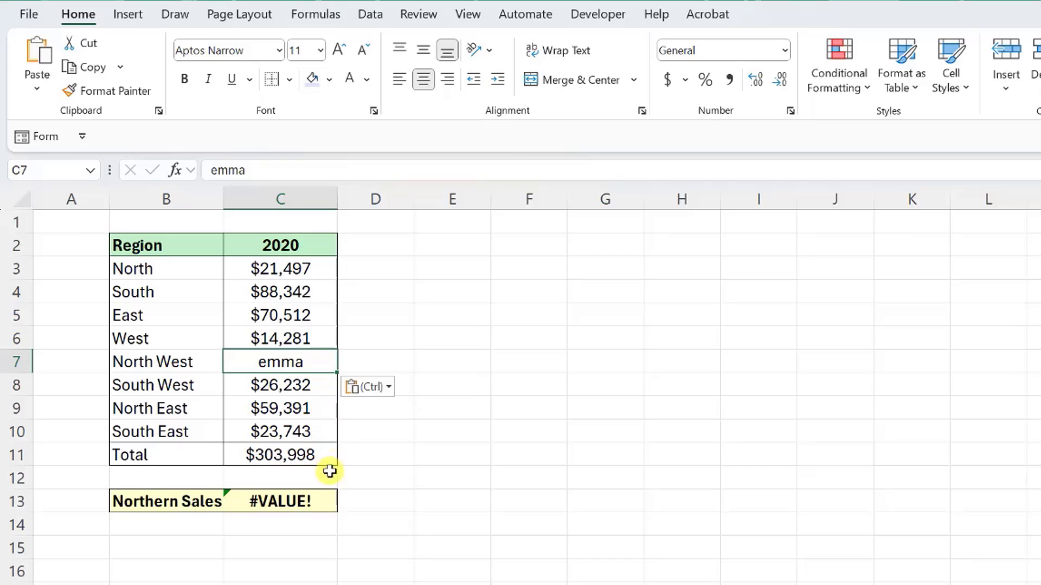
click(326, 500)
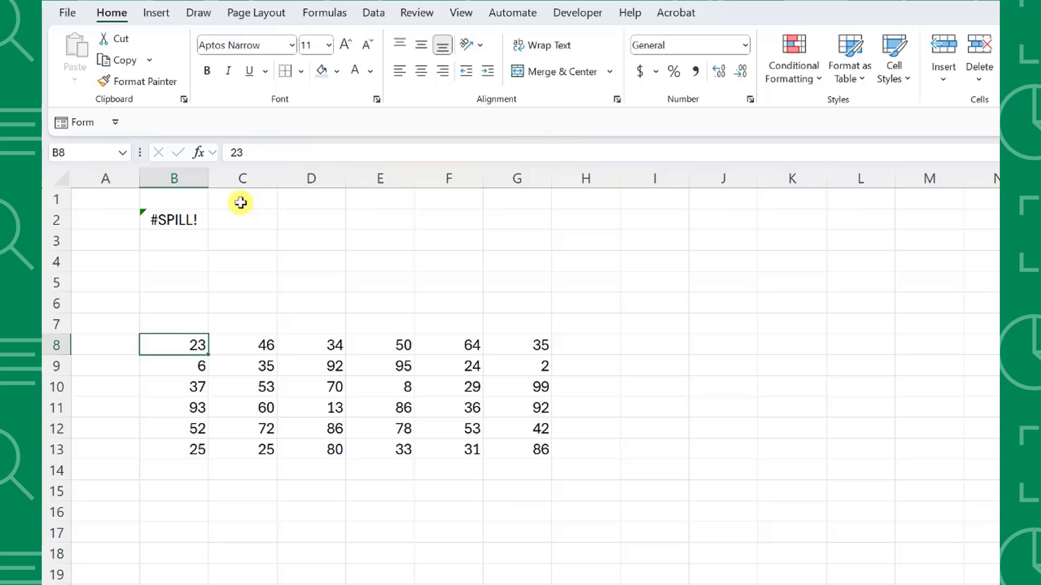
Delete the B8:G13 number grid blocking the RANDARRAY formula in B2
click(199, 220)
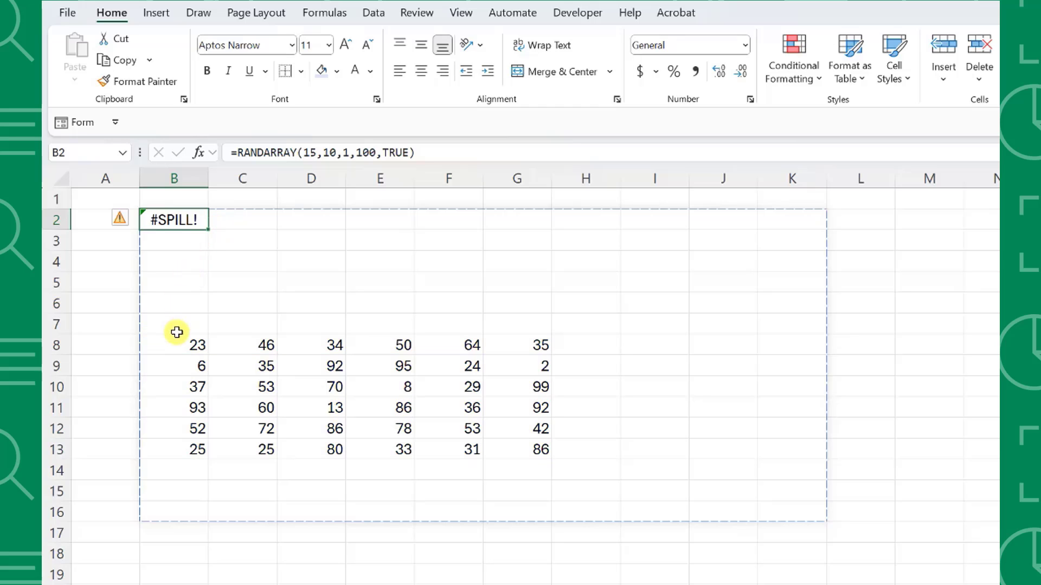
drag(187, 342, 497, 447)
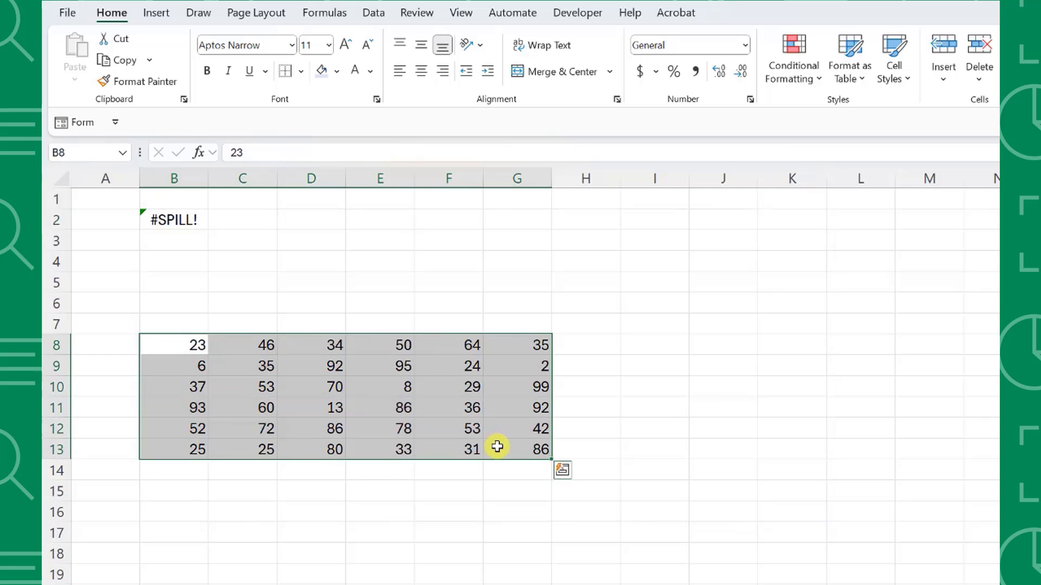
key(Delete)
key(Up)
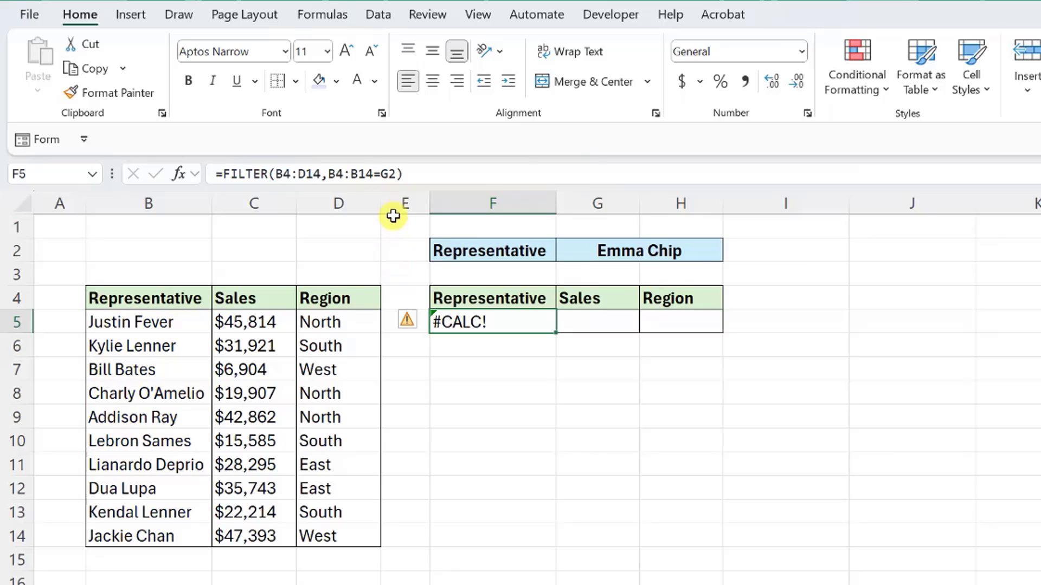
Add "None" as the if_empty argument of the FILTER formula in F5
click(396, 174)
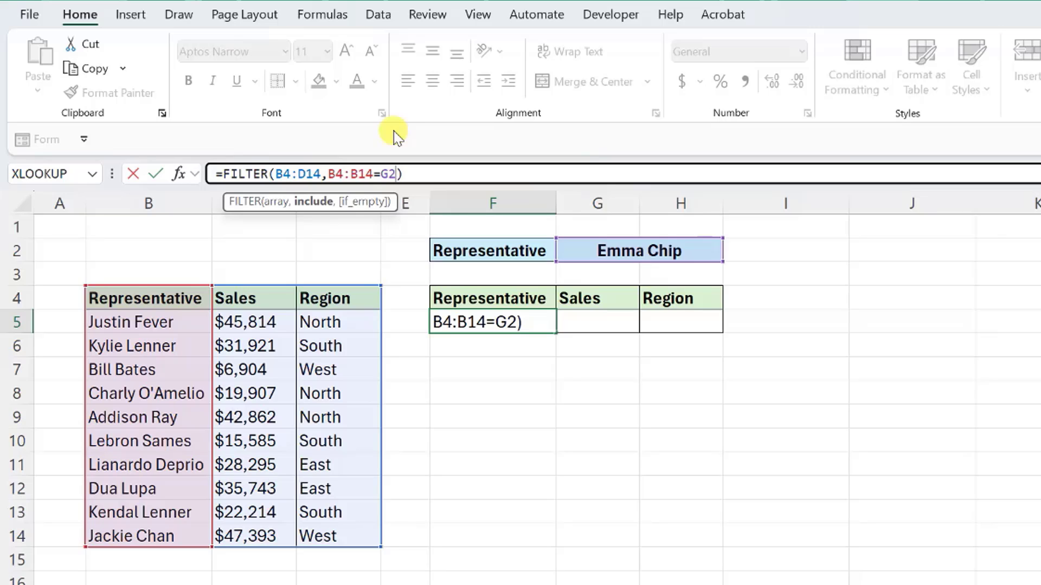
text(,"Non)
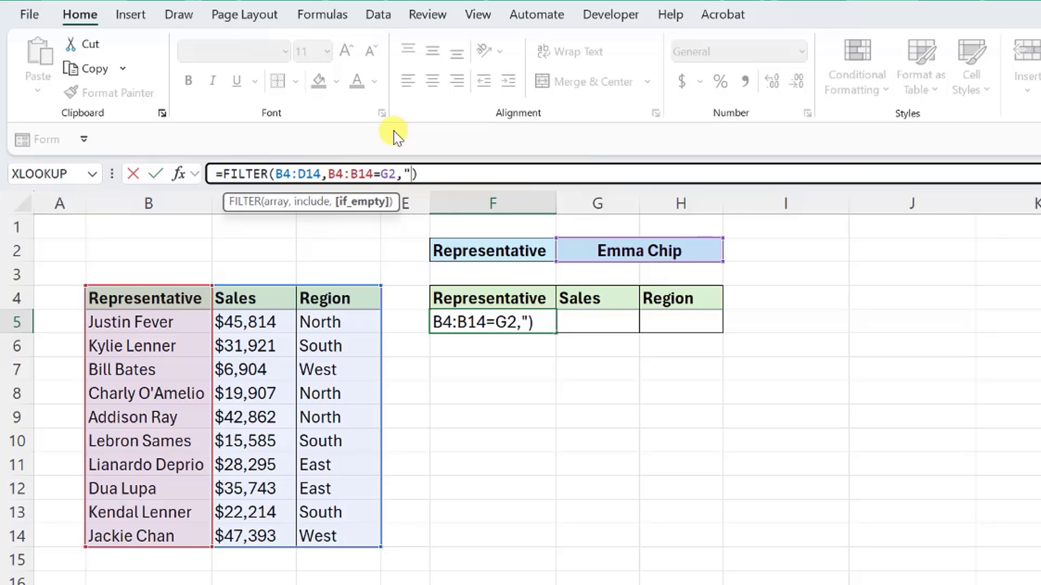
text(e")
key(Return)
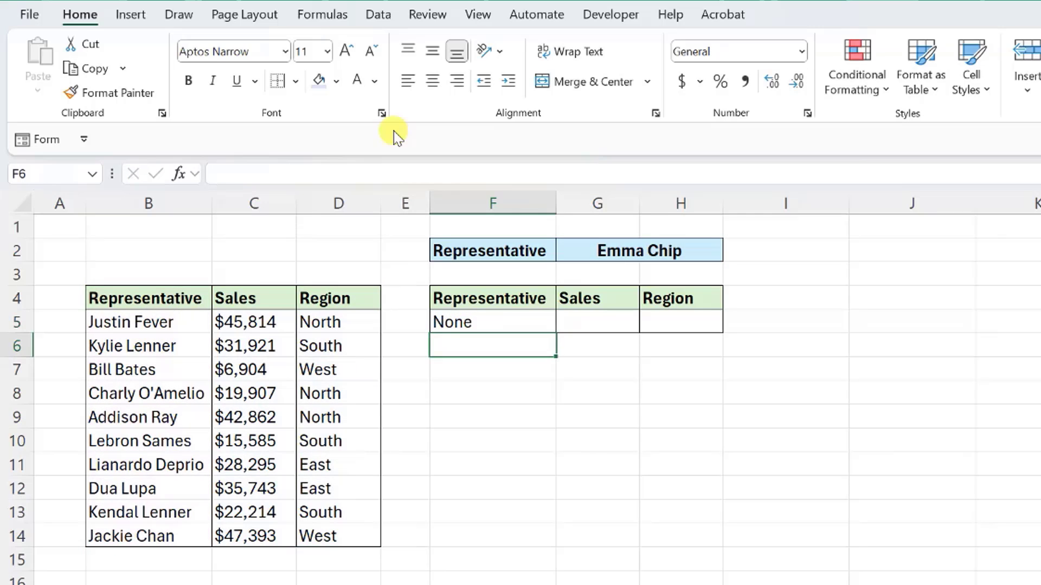
key(Up)
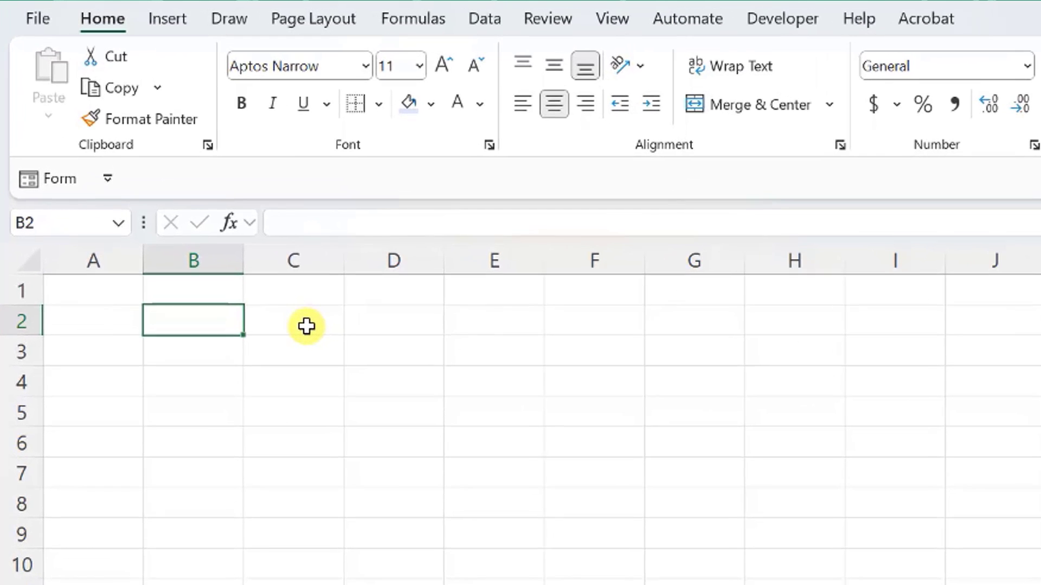
Enter =10^500 in B2 to produce a #NUM! error
text(=10)
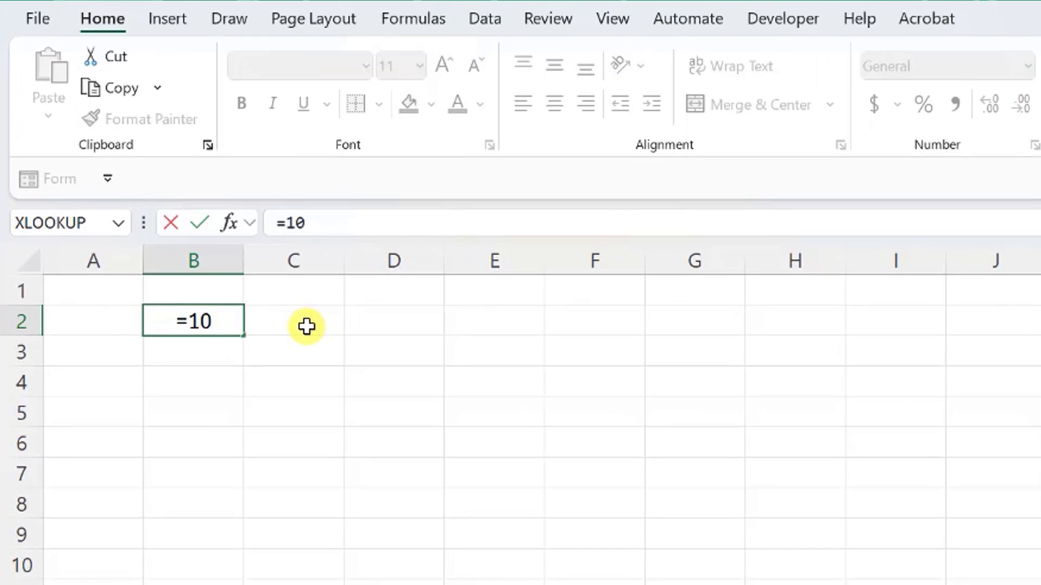
text(^500)
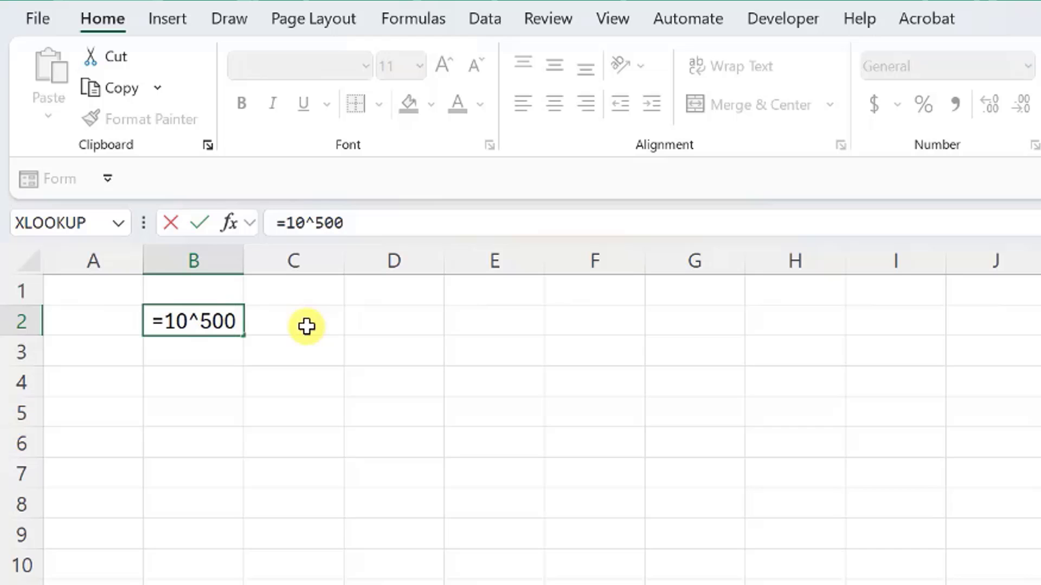
key(Return)
key(Up)
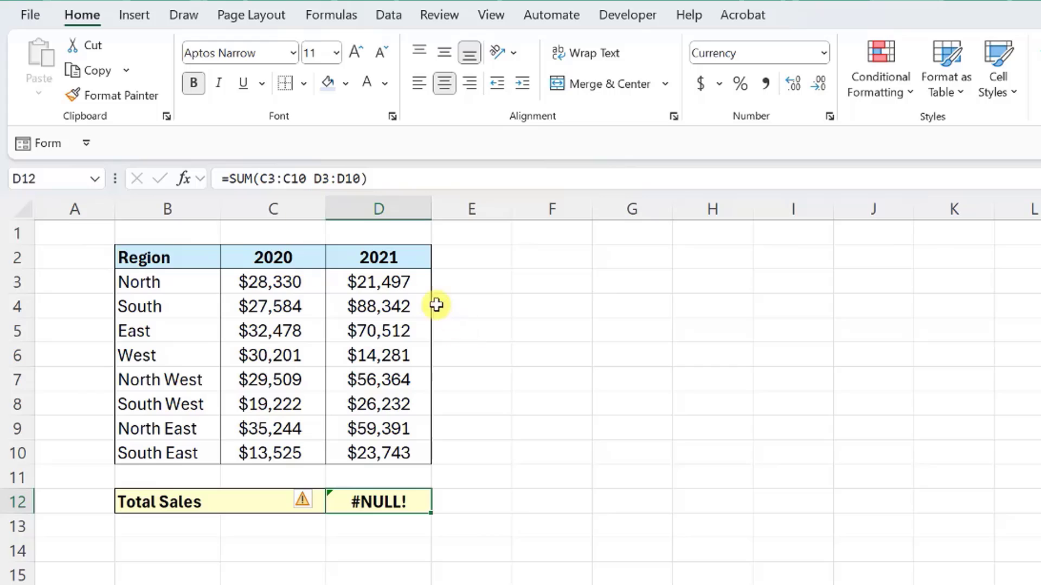
Add a comma between the ranges so D12 reads =SUM(C3:C10, D3:D10), returning $576,455
click(308, 179)
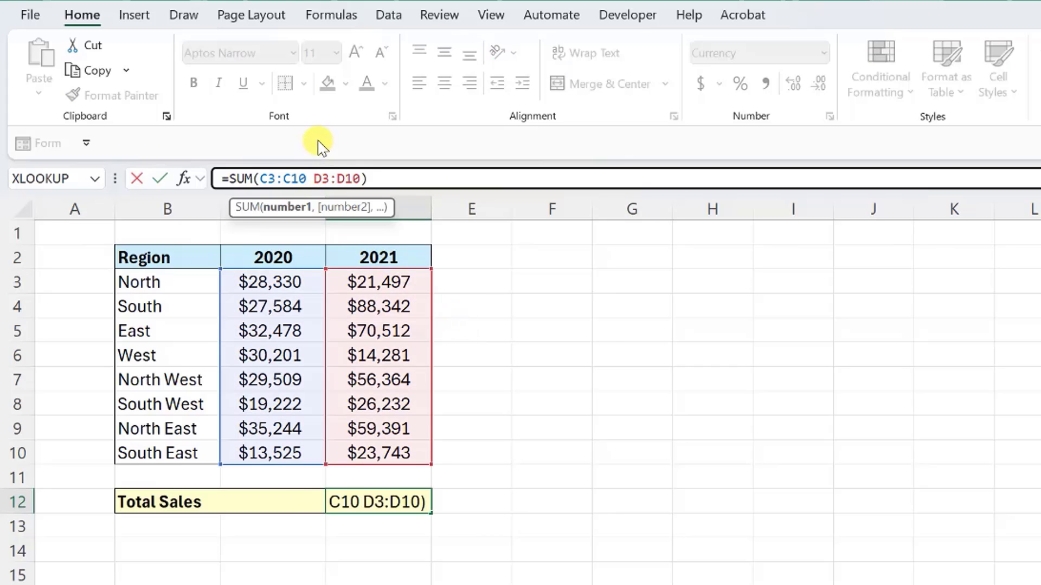
text(,)
key(Return)
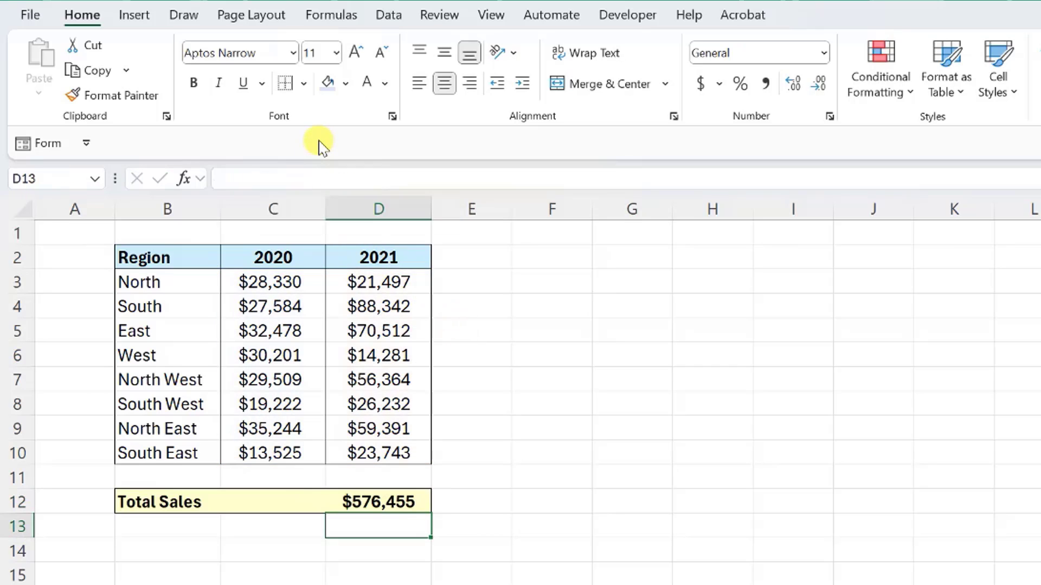
key(Up)
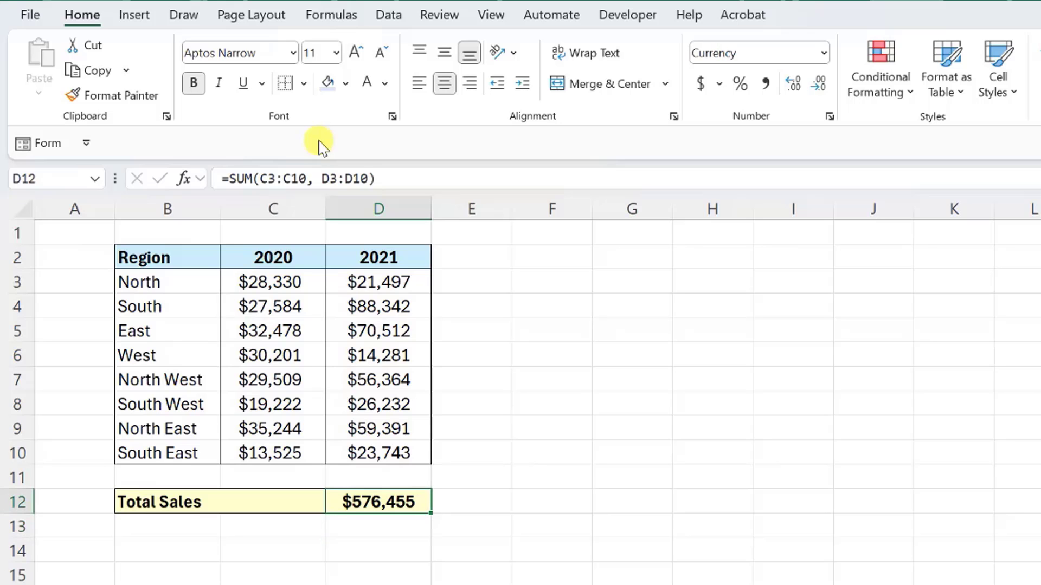